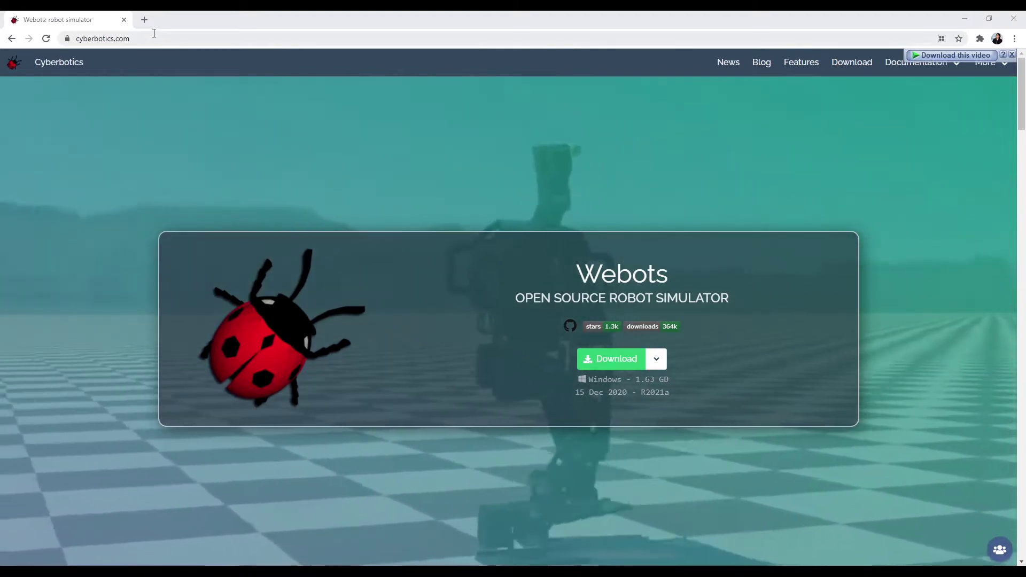
# Step: Review the Webots download options for the different operating systems and the Windows download size on cyberbotics.com
pyautogui.click(76, 39)
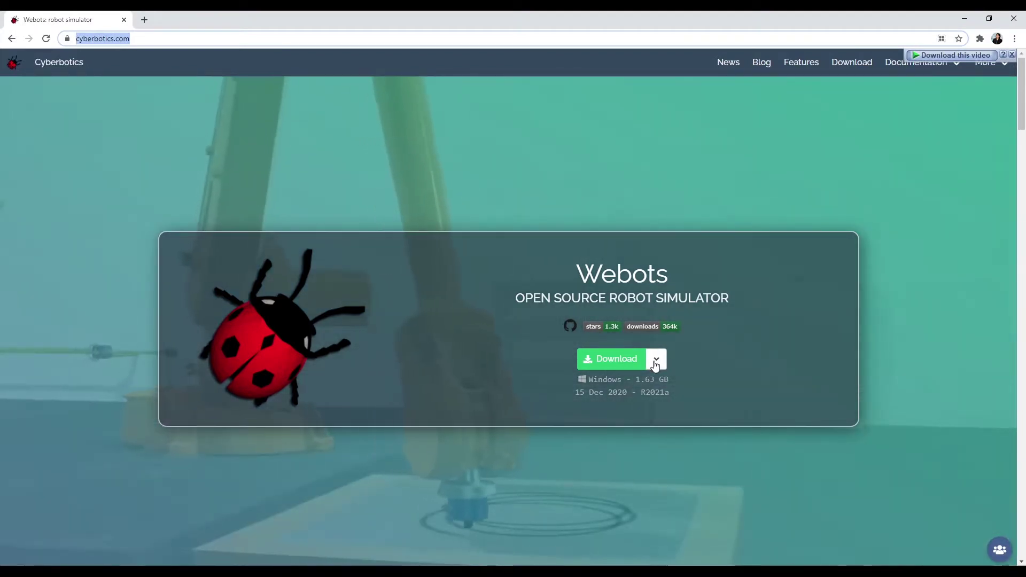
pyautogui.click(656, 364)
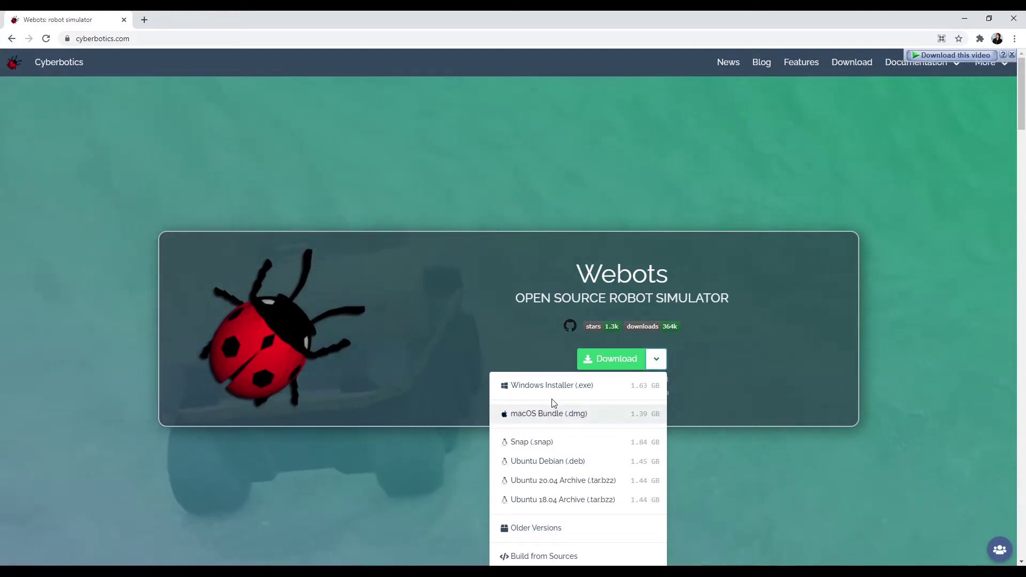
pyautogui.click(543, 350)
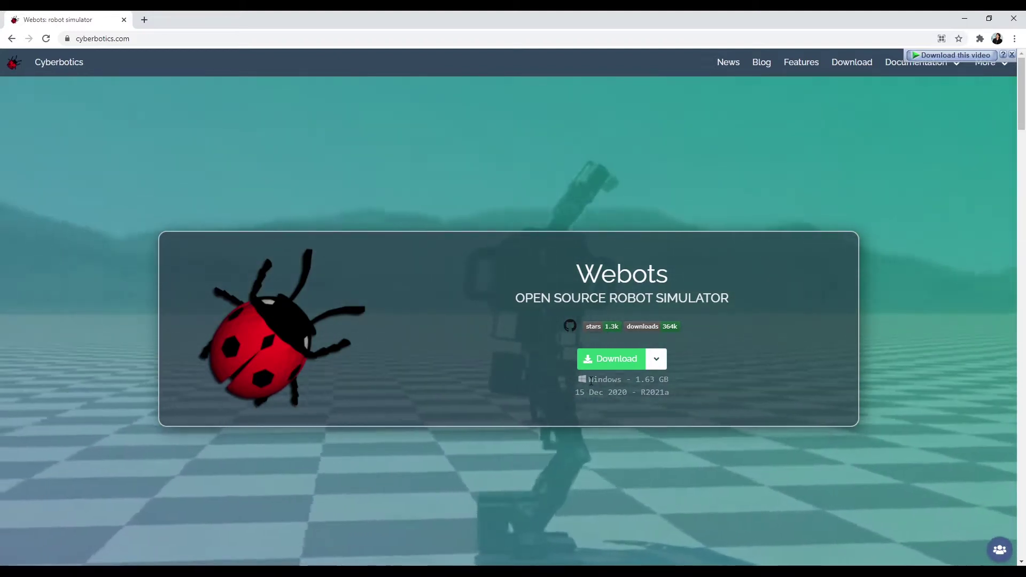
pyautogui.moveTo(589, 380); pyautogui.dragTo(666, 387)
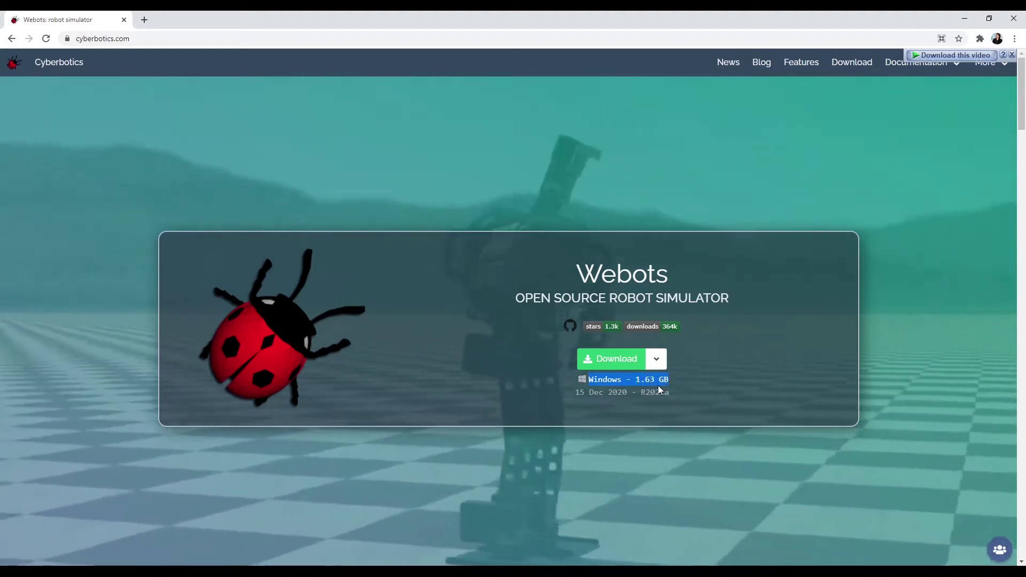
pyautogui.click(518, 394)
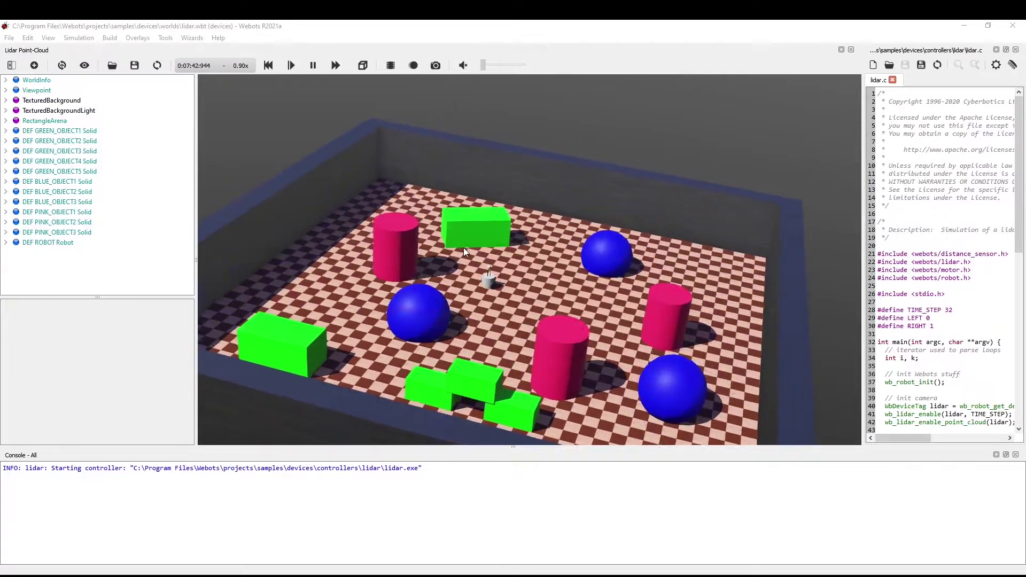
# Step: Switch to Webots with the lidar sample world and examine the available file, editing, view and simulation commands
pyautogui.moveTo(464, 251); pyautogui.dragTo(499, 251)
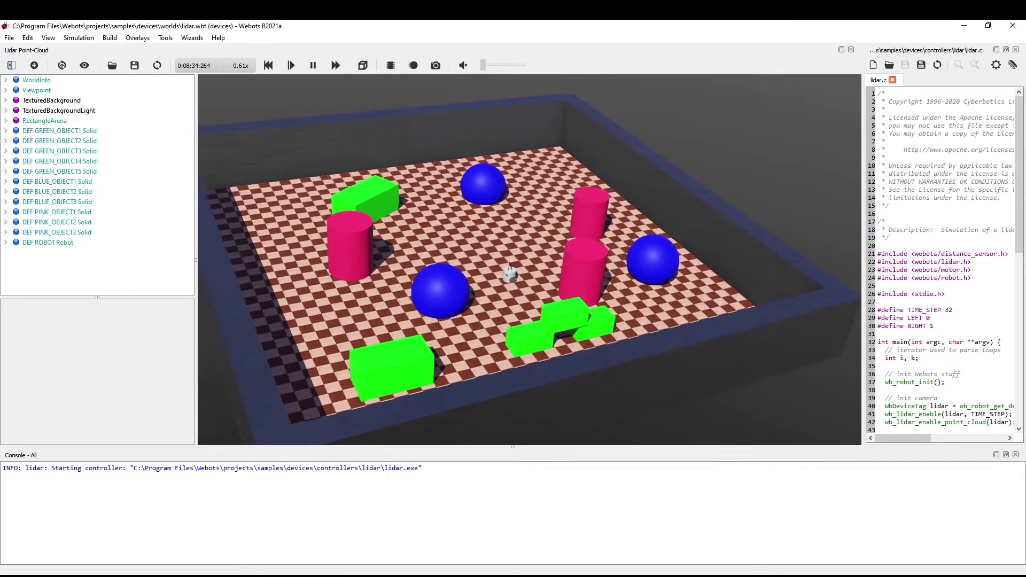
pyautogui.click(11, 38)
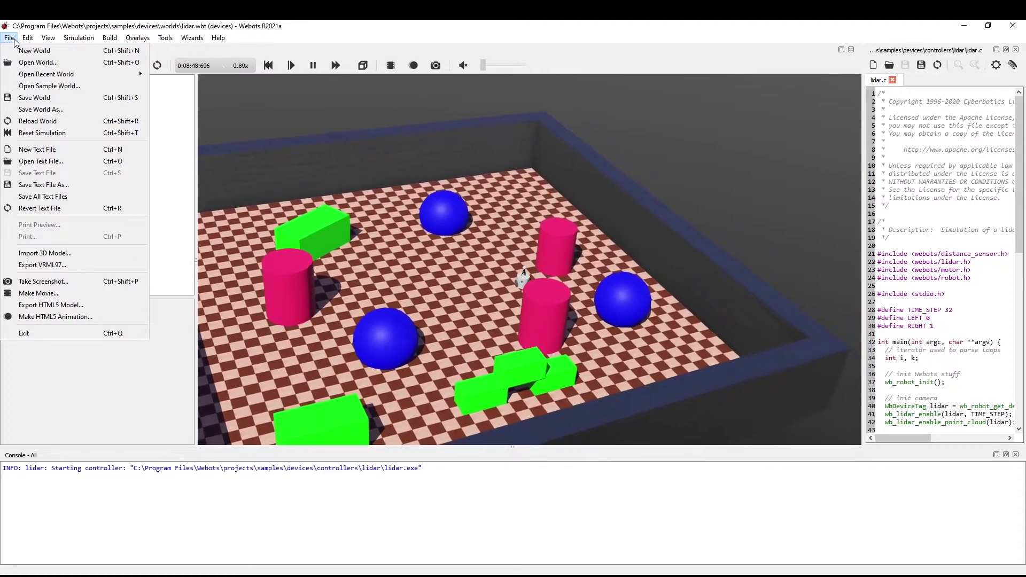
pyautogui.click(10, 37)
pyautogui.click(9, 38)
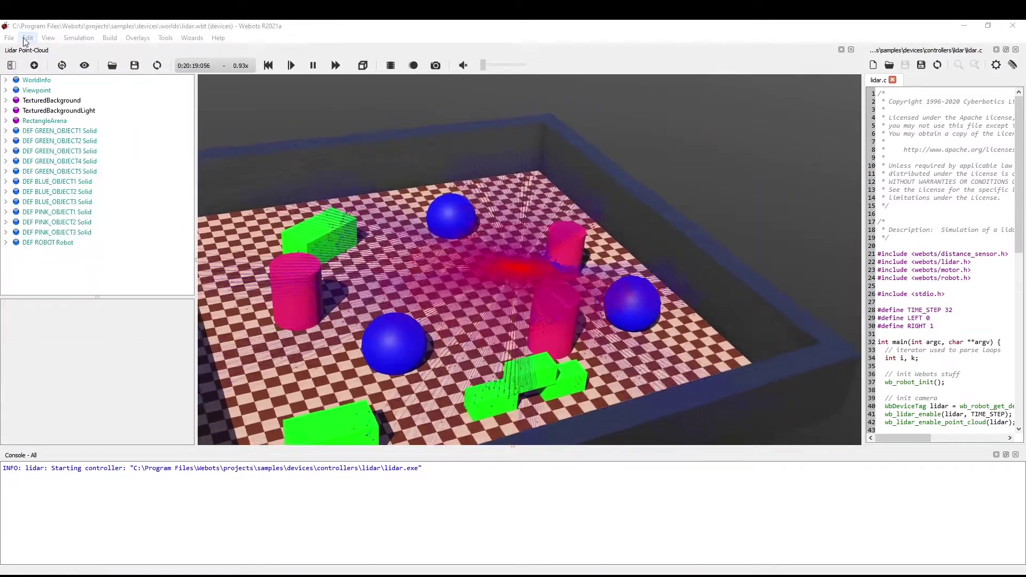
pyautogui.click(27, 37)
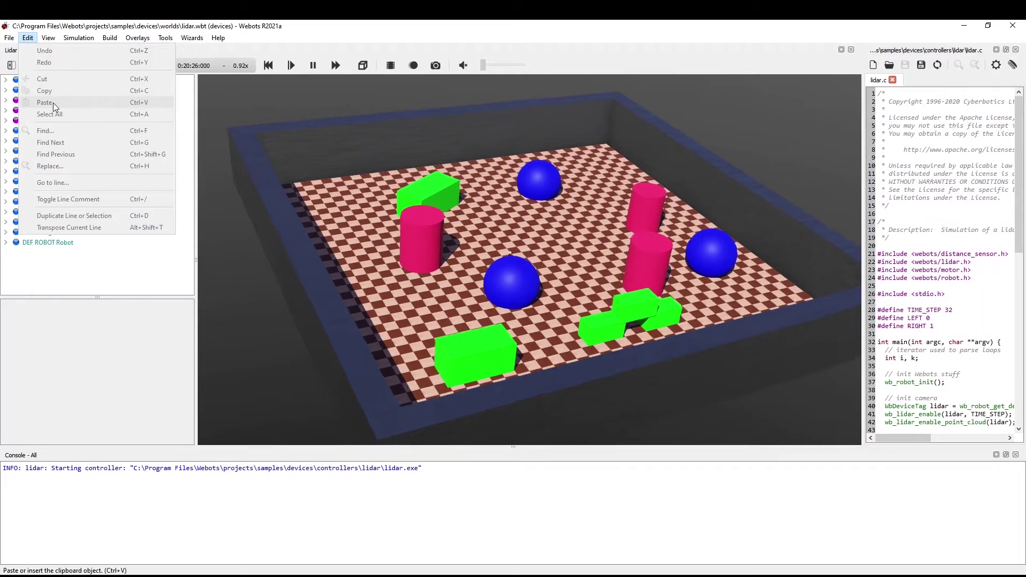
pyautogui.moveTo(54, 39)
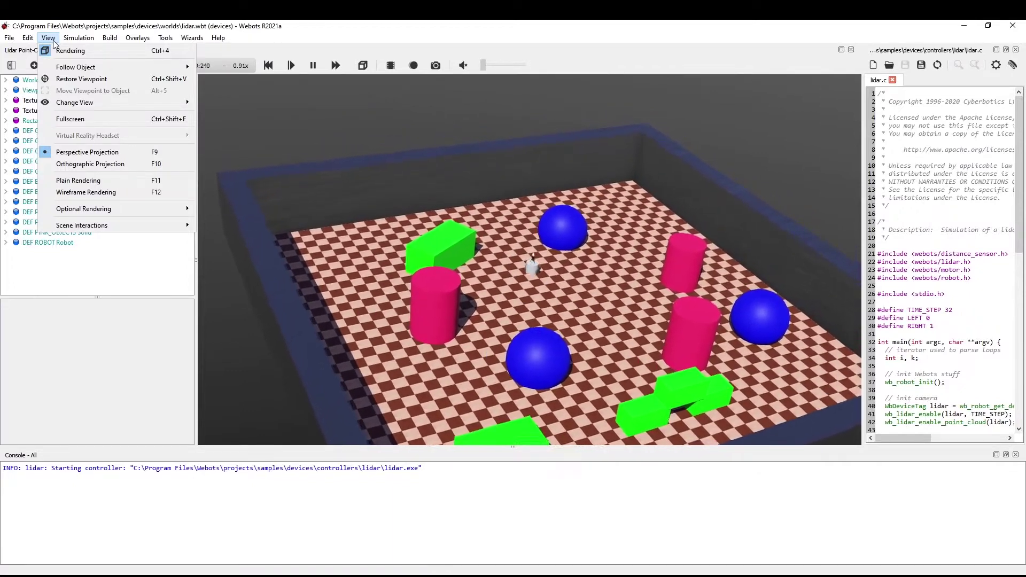
pyautogui.moveTo(78, 37)
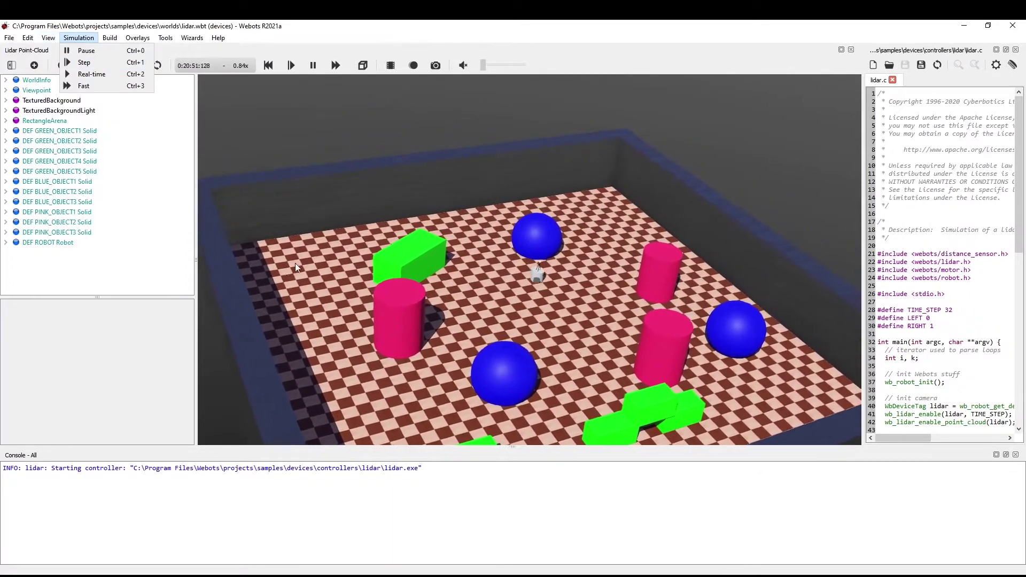
pyautogui.moveTo(28, 37)
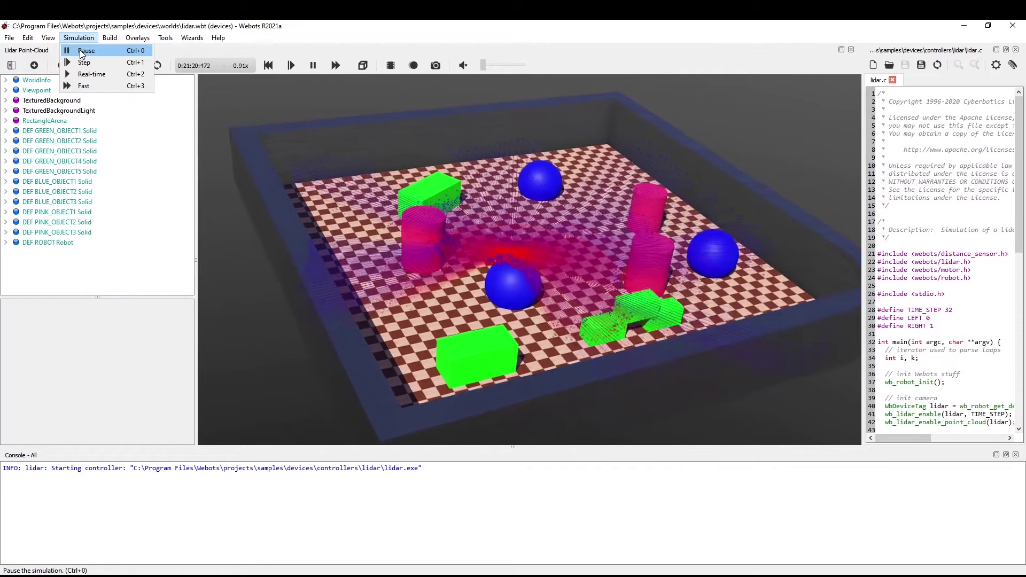
# Step: Try the pause and fast run modes on the lidar simulation and return it to real-time mode
pyautogui.click(82, 52)
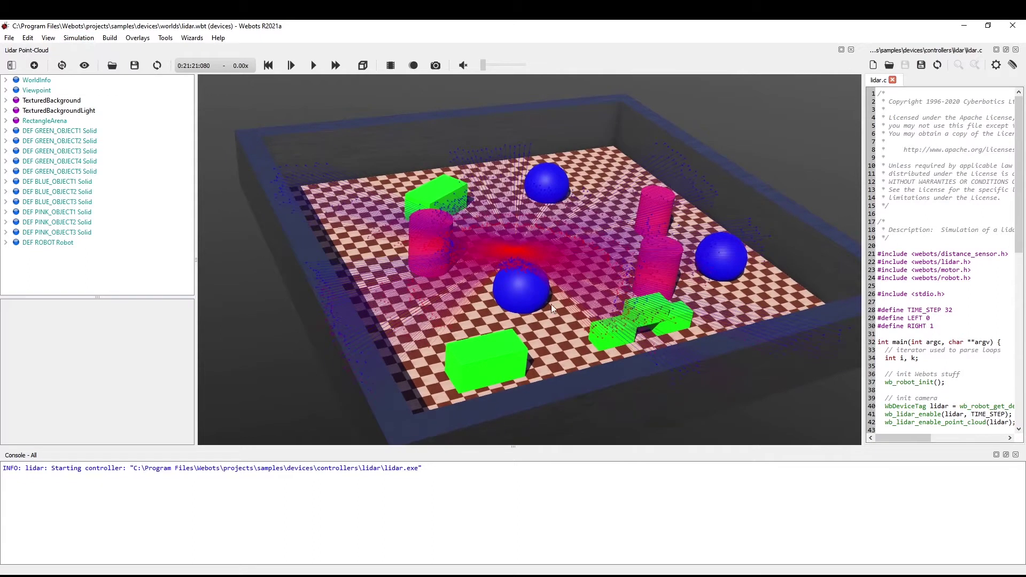
pyautogui.click(311, 66)
pyautogui.click(79, 38)
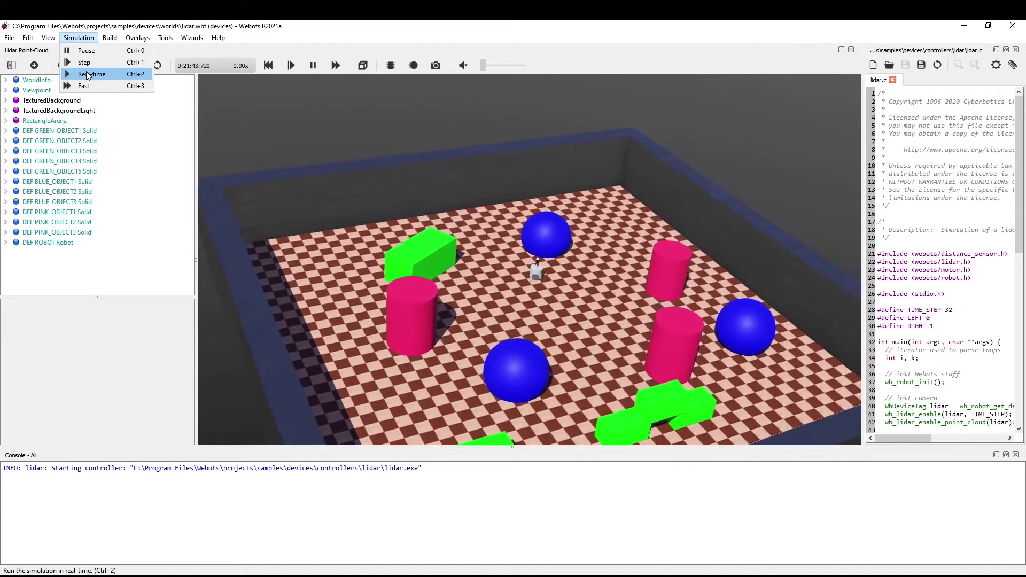
pyautogui.click(89, 75)
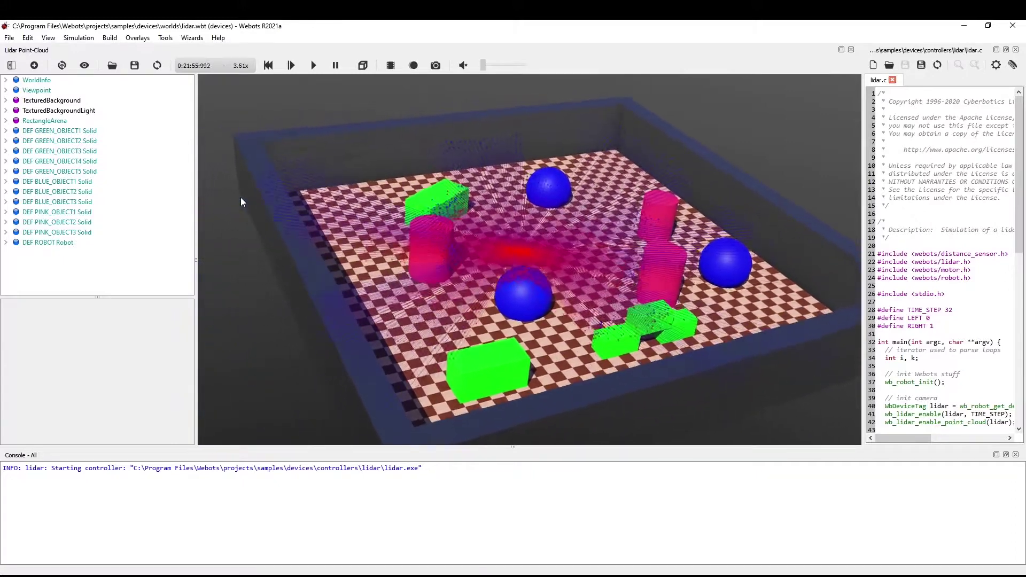
pyautogui.moveTo(273, 181); pyautogui.dragTo(298, 124)
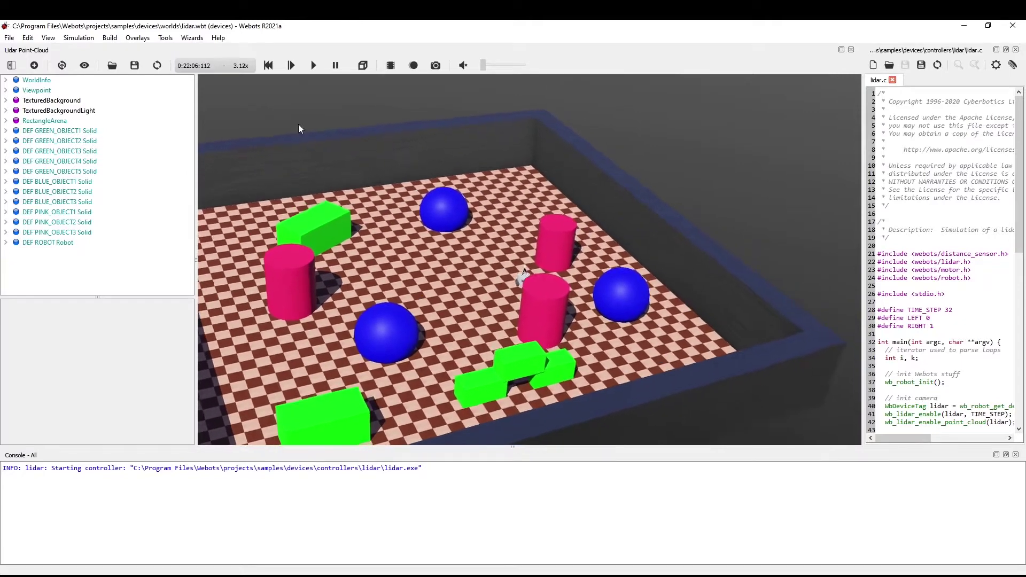
pyautogui.click(314, 65)
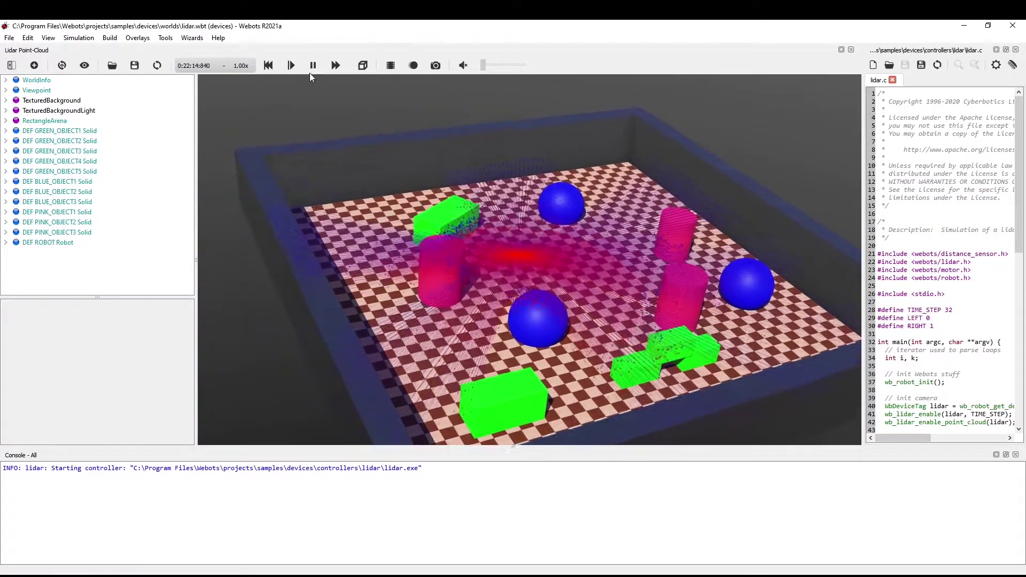
pyautogui.click(74, 38)
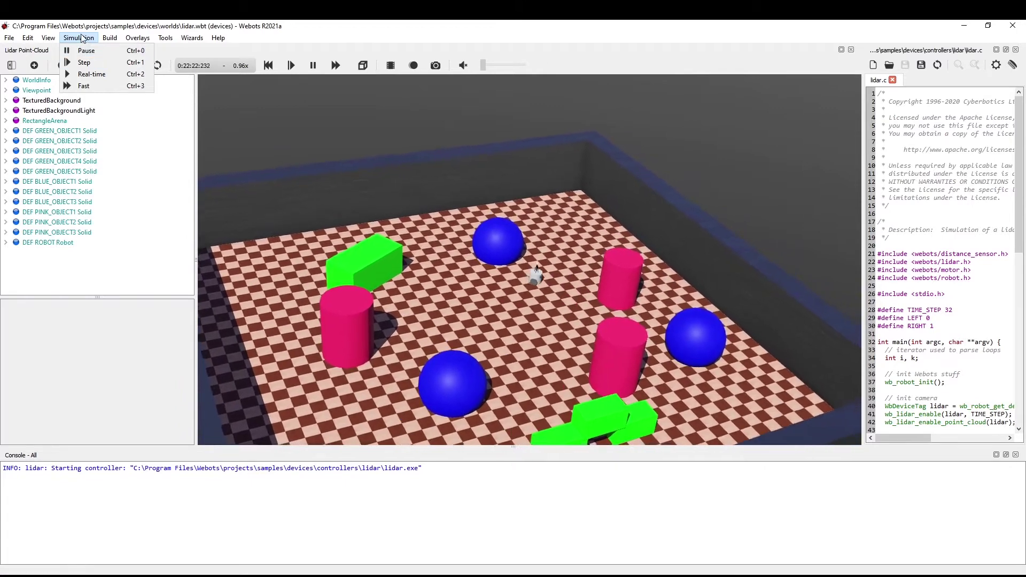
pyautogui.press('Escape')
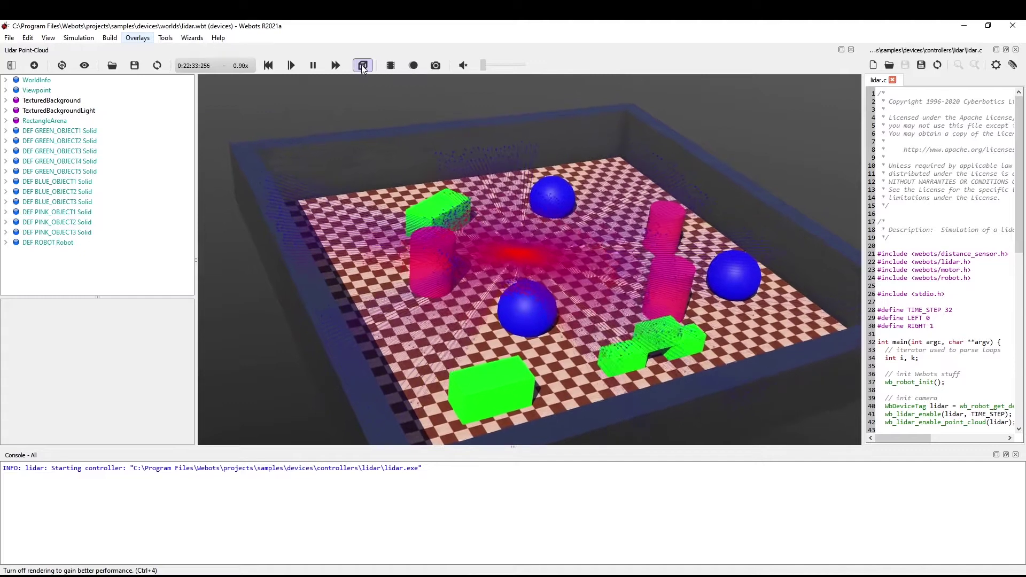
pyautogui.click(109, 38)
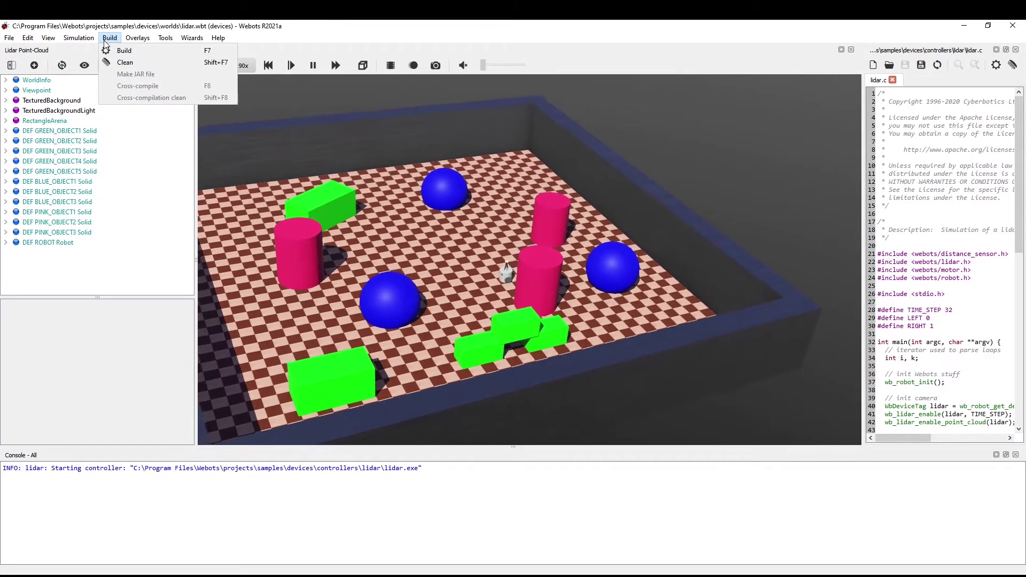
pyautogui.click(108, 40)
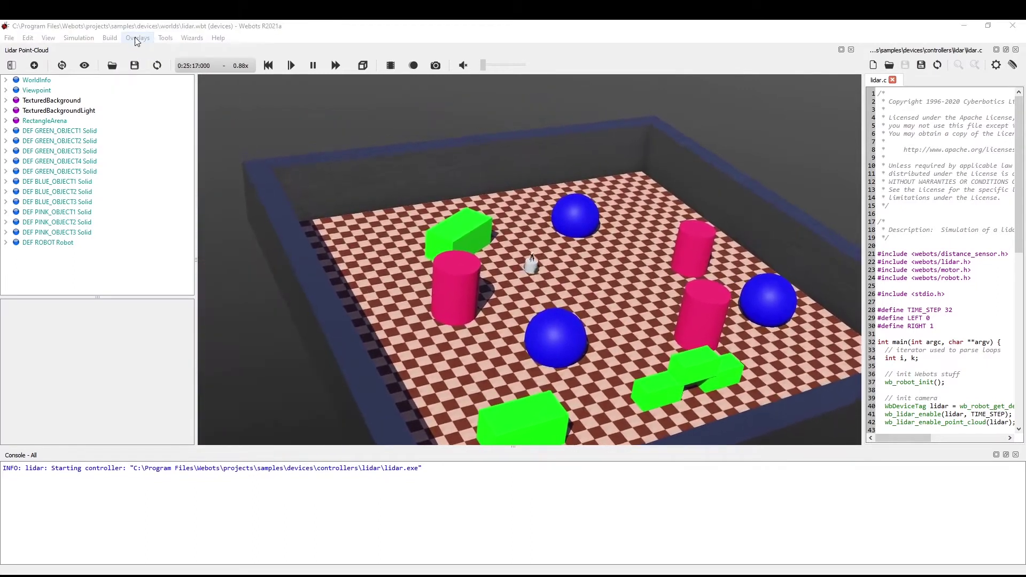
pyautogui.click(136, 39)
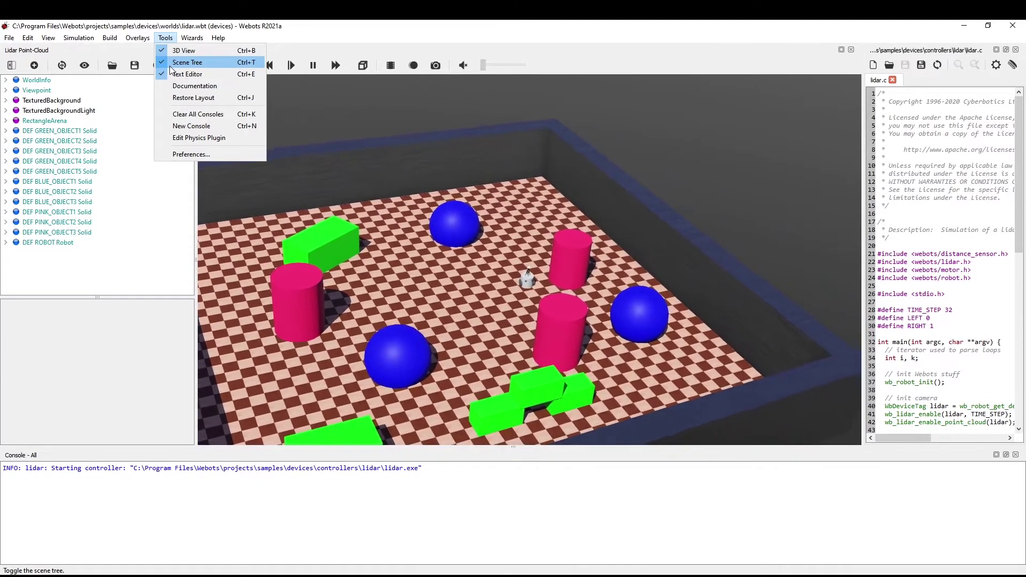
# Step: Hide and show again the scene tree and the text editor, one after the other
pyautogui.click(187, 63)
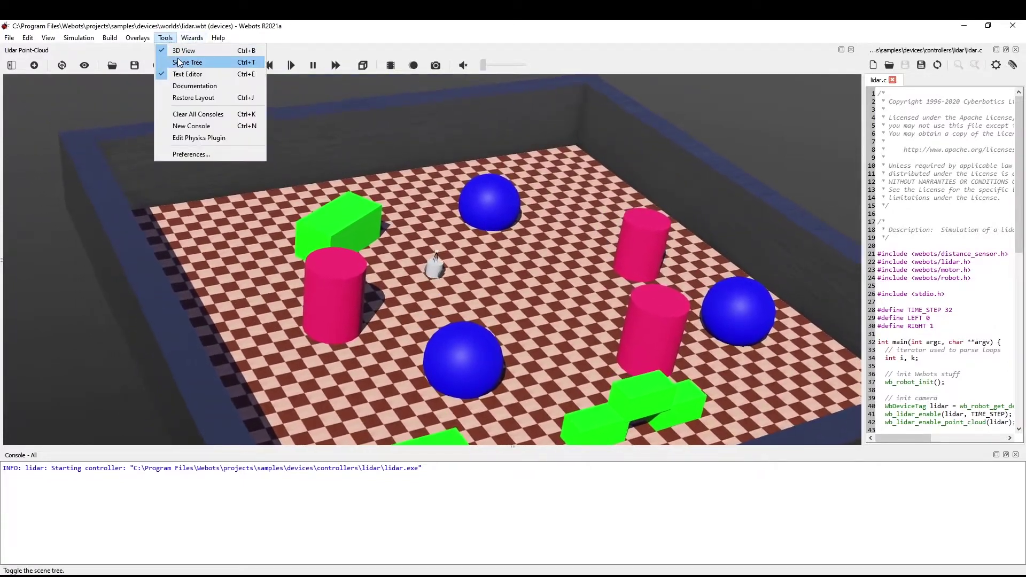
pyautogui.click(187, 63)
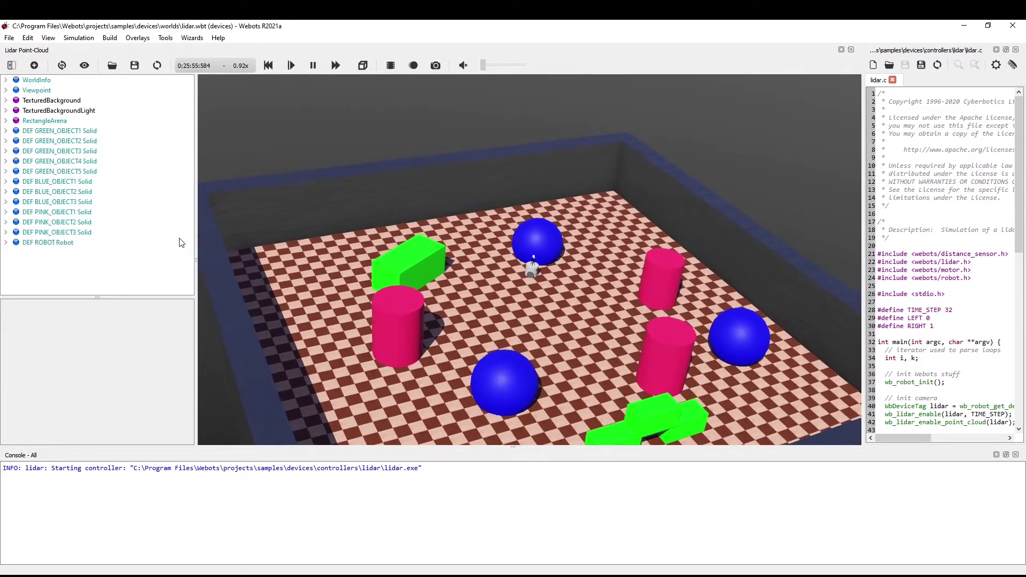
pyautogui.click(165, 38)
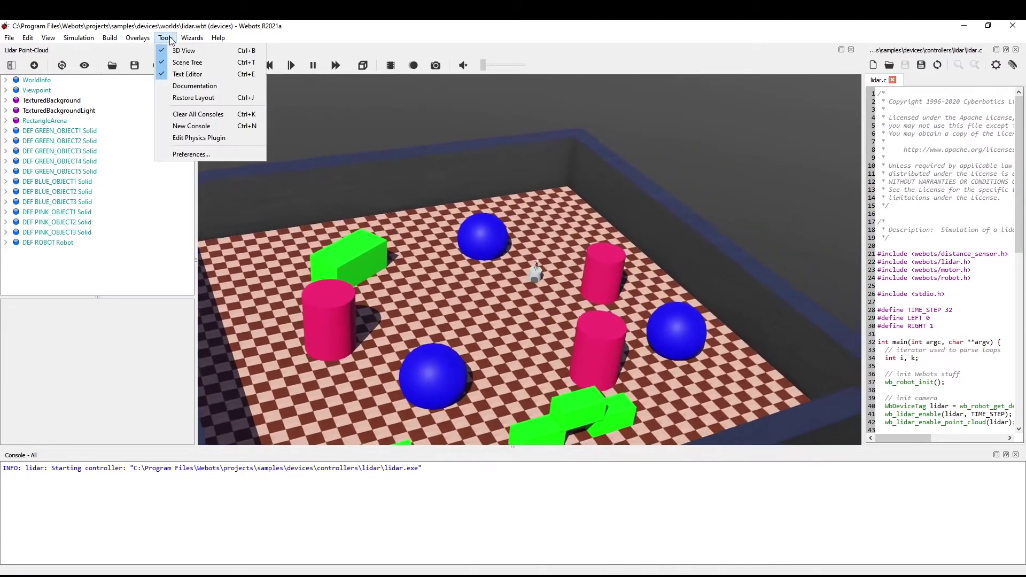
pyautogui.click(177, 75)
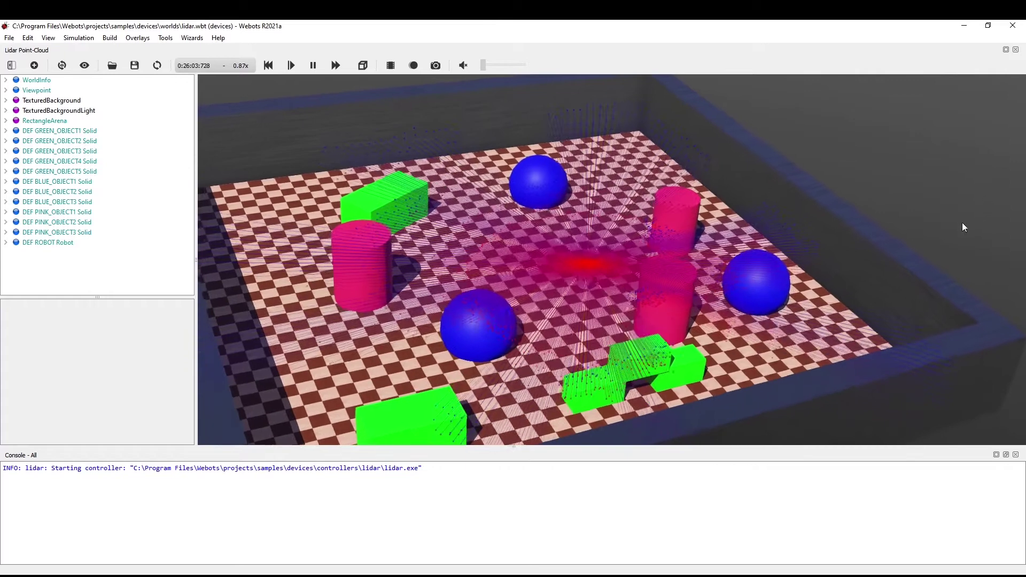
pyautogui.click(165, 40)
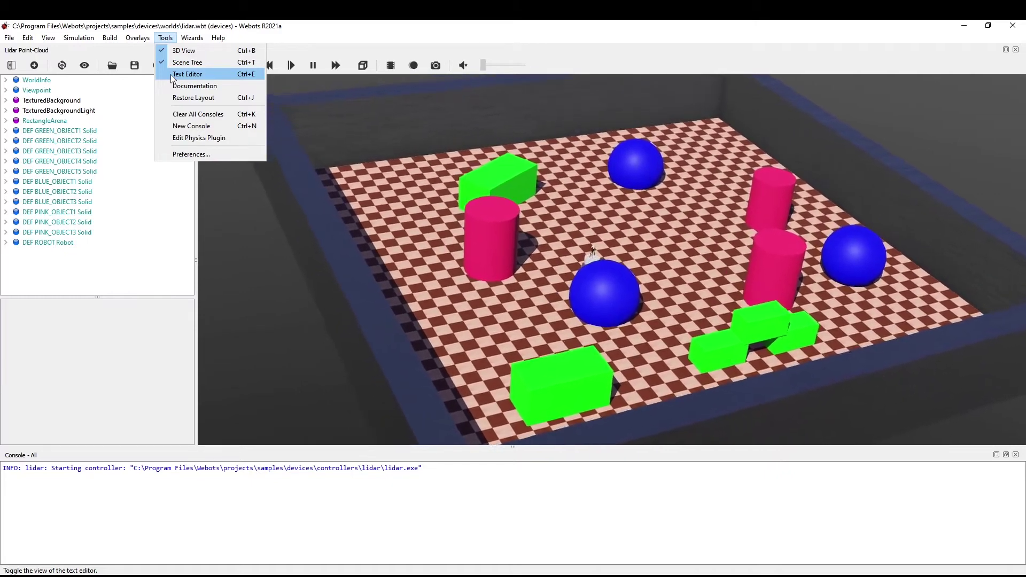
pyautogui.click(176, 74)
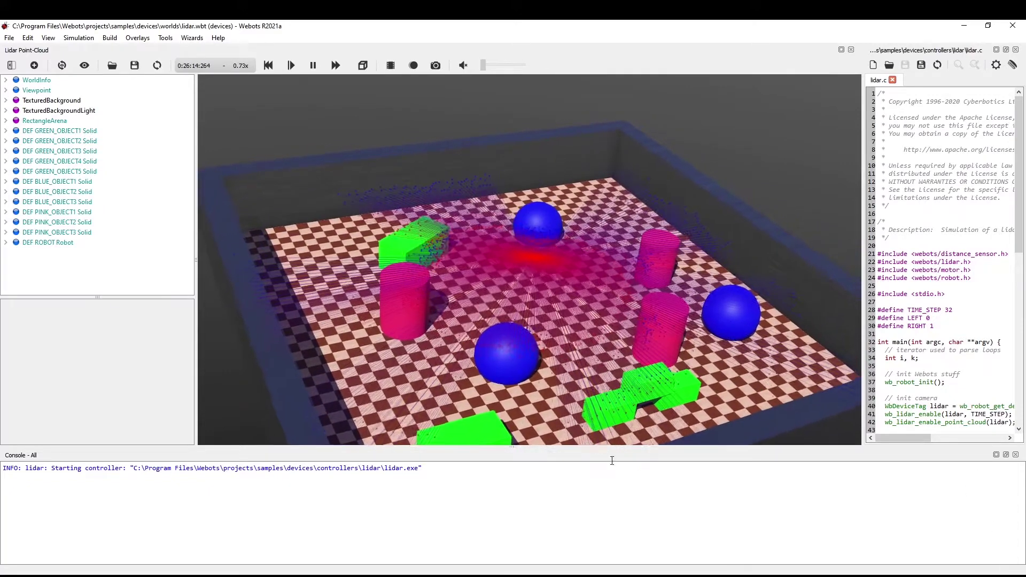
# Step: Hide both the scene tree and the text editor, and restore the factory window layout
pyautogui.click(165, 38)
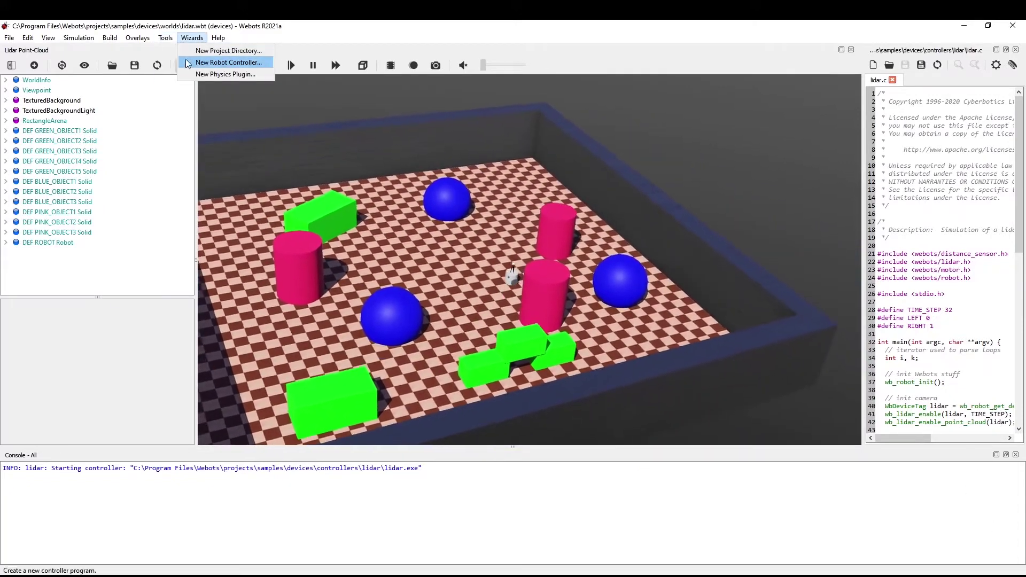
pyautogui.moveTo(165, 37)
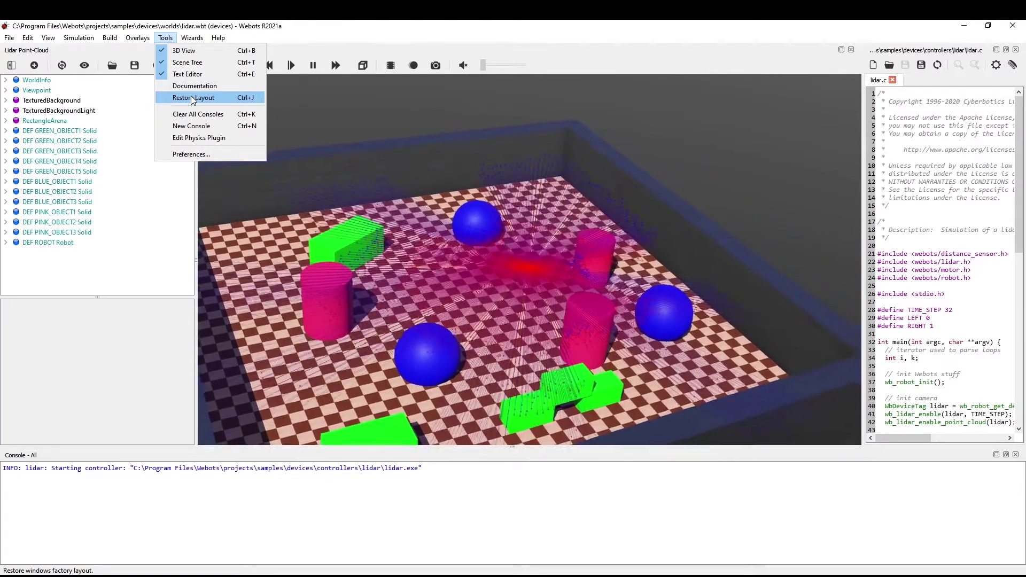
pyautogui.click(185, 63)
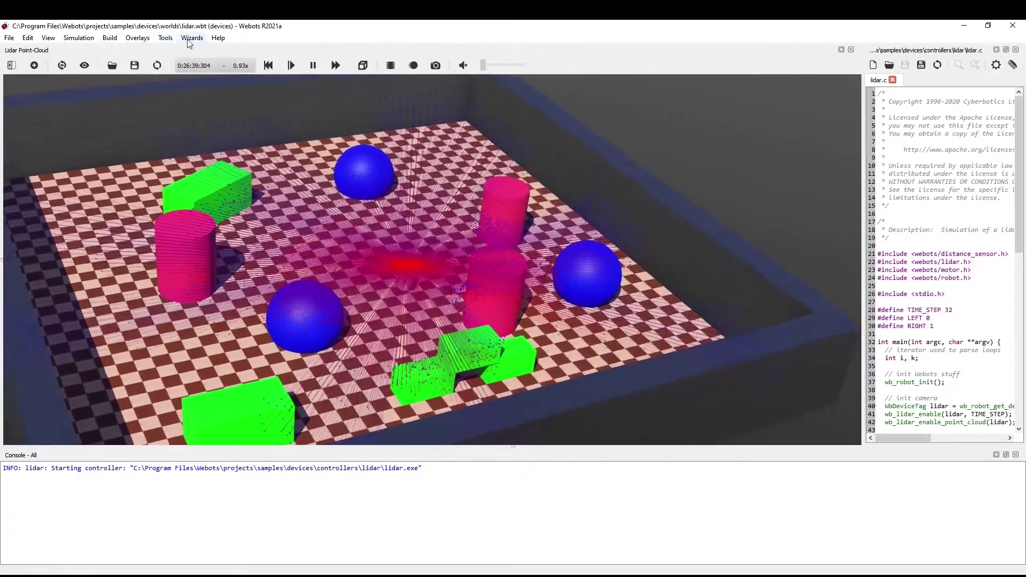
pyautogui.click(172, 41)
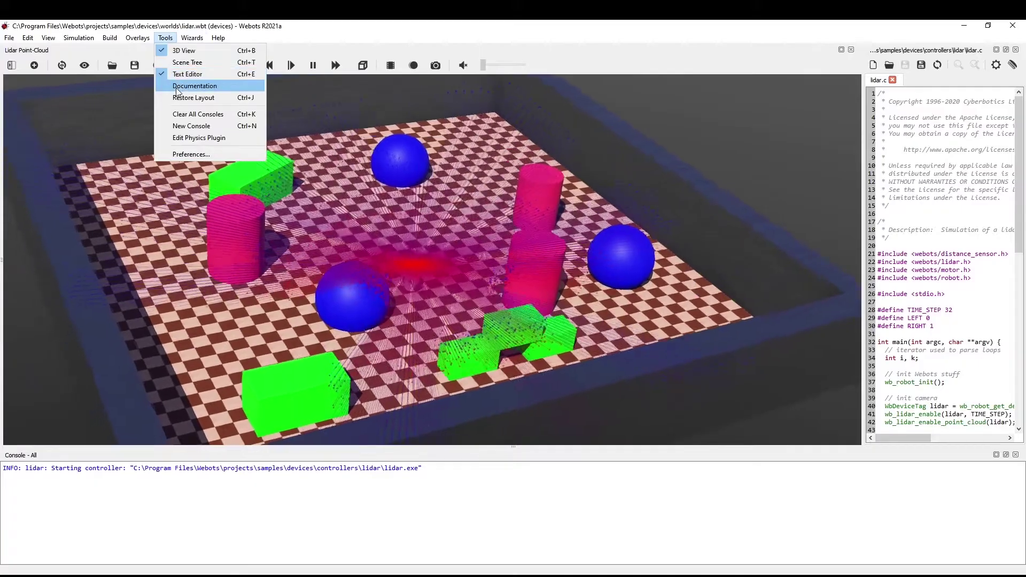
pyautogui.click(175, 74)
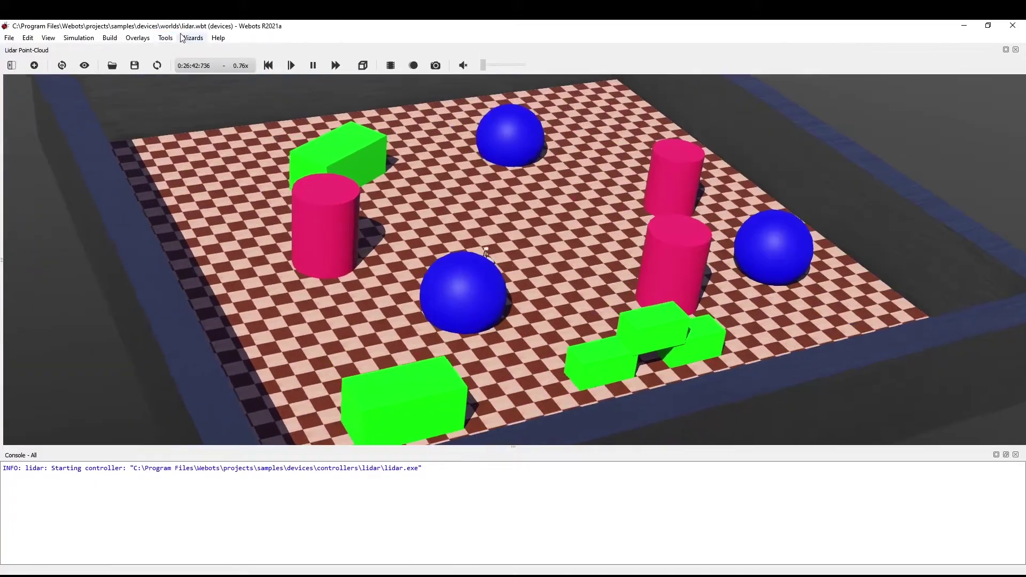
pyautogui.click(171, 38)
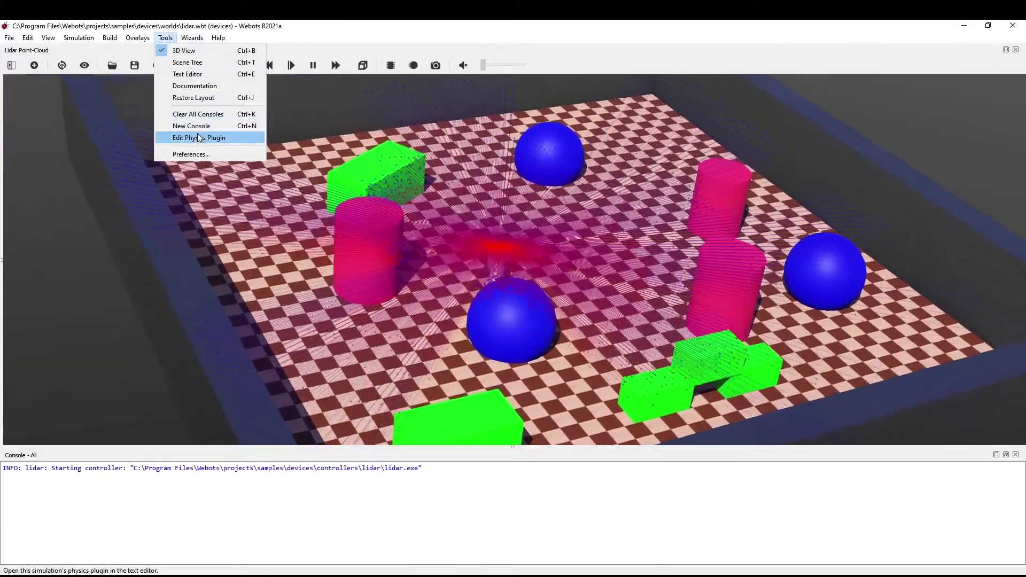
pyautogui.click(188, 99)
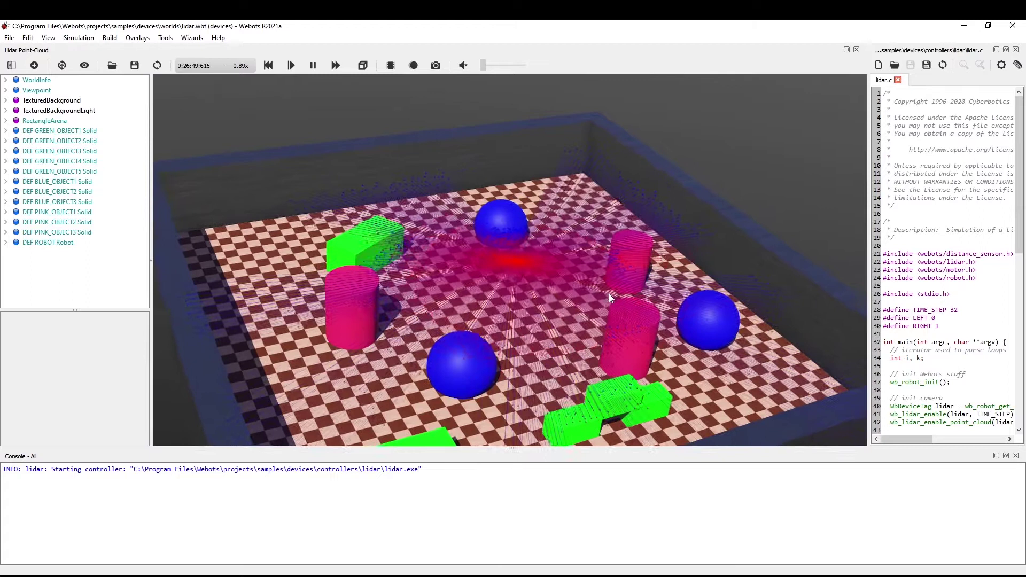
pyautogui.click(192, 38)
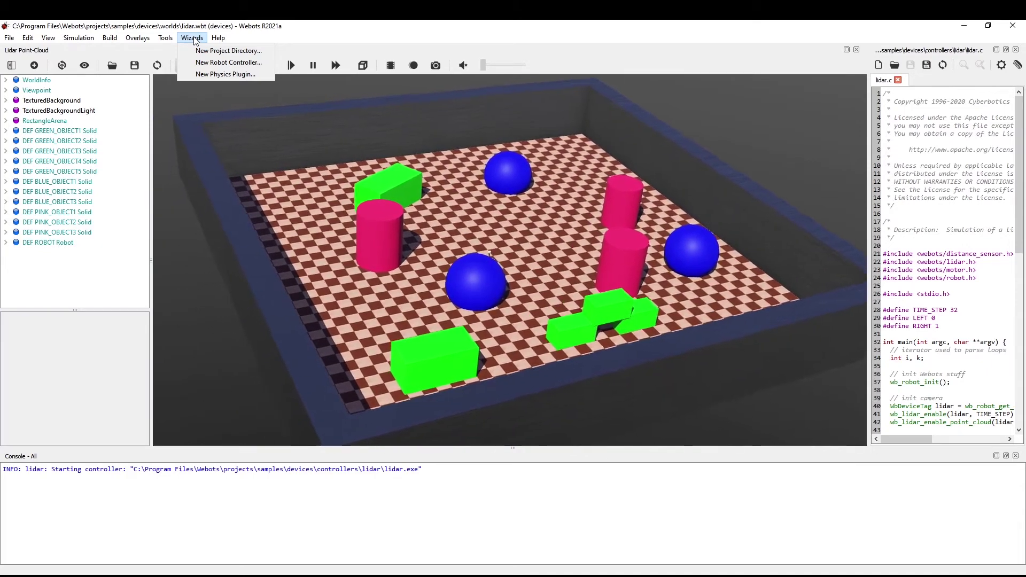
pyautogui.moveTo(219, 38)
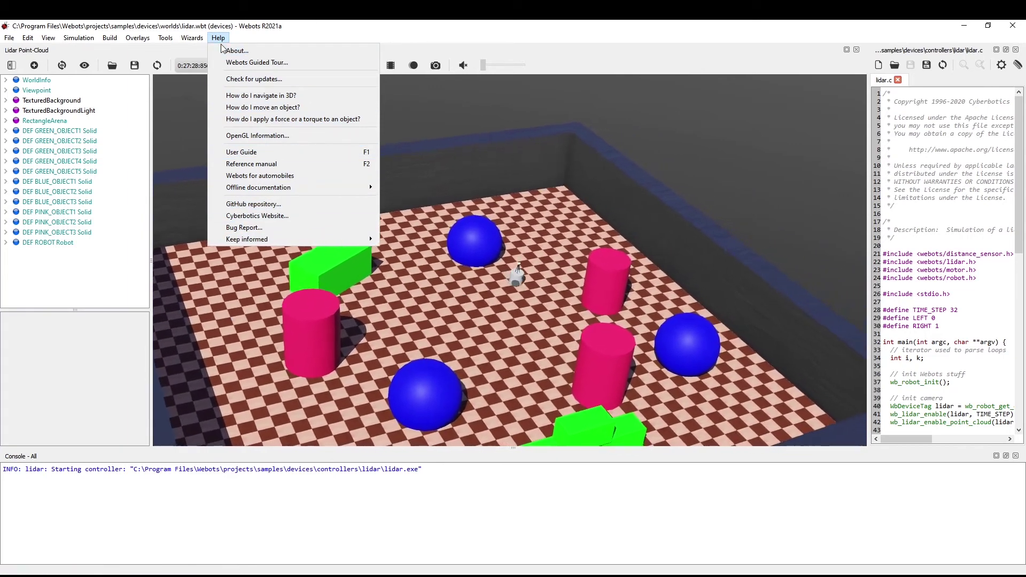
pyautogui.click(343, 396)
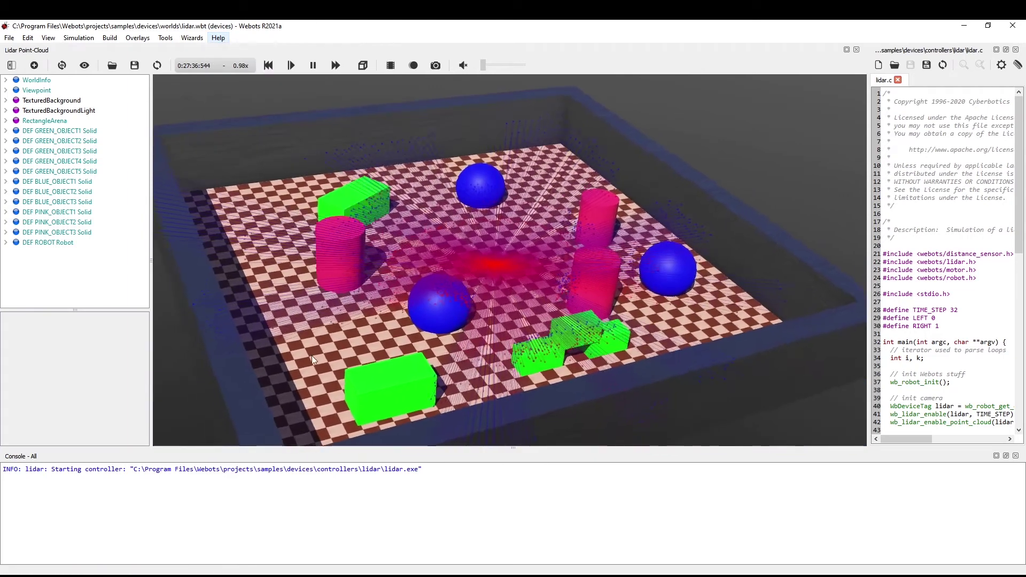